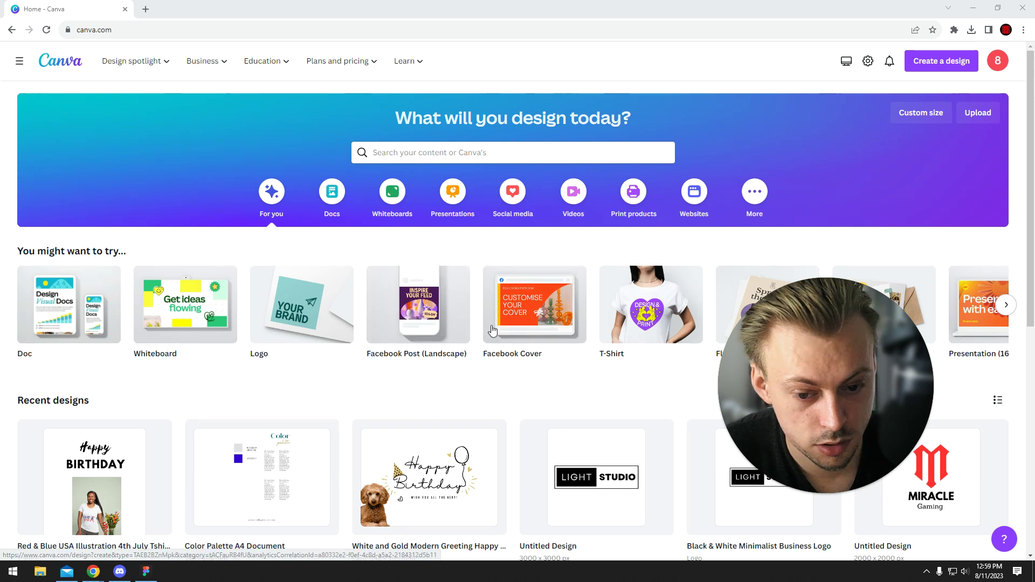
# - Search Canva's templates for 'twitter banner' from the home page search bar
pyautogui.click(451, 153)
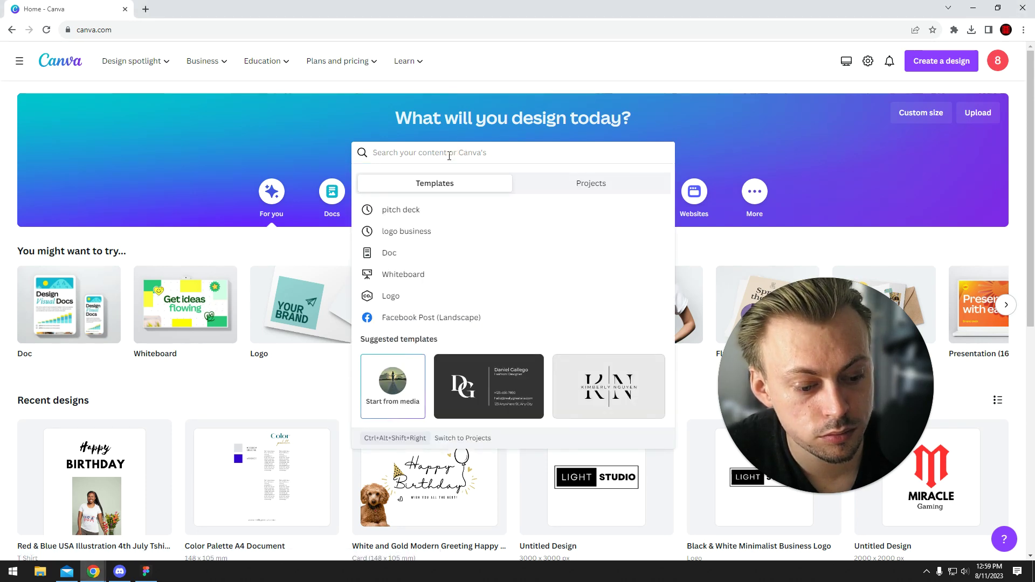
pyautogui.write('twitter ban')
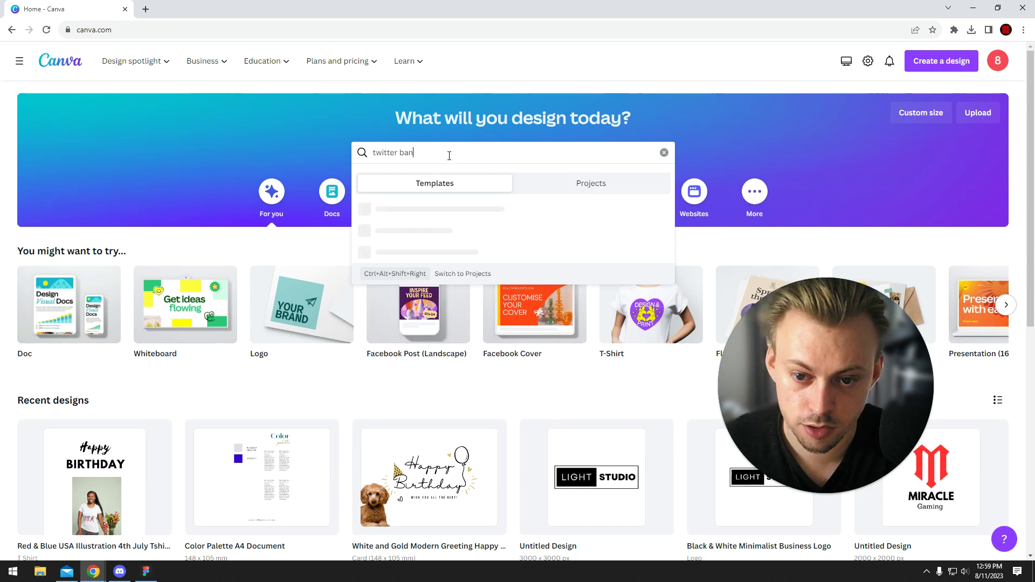
pyautogui.write('ner')
pyautogui.press('Return')
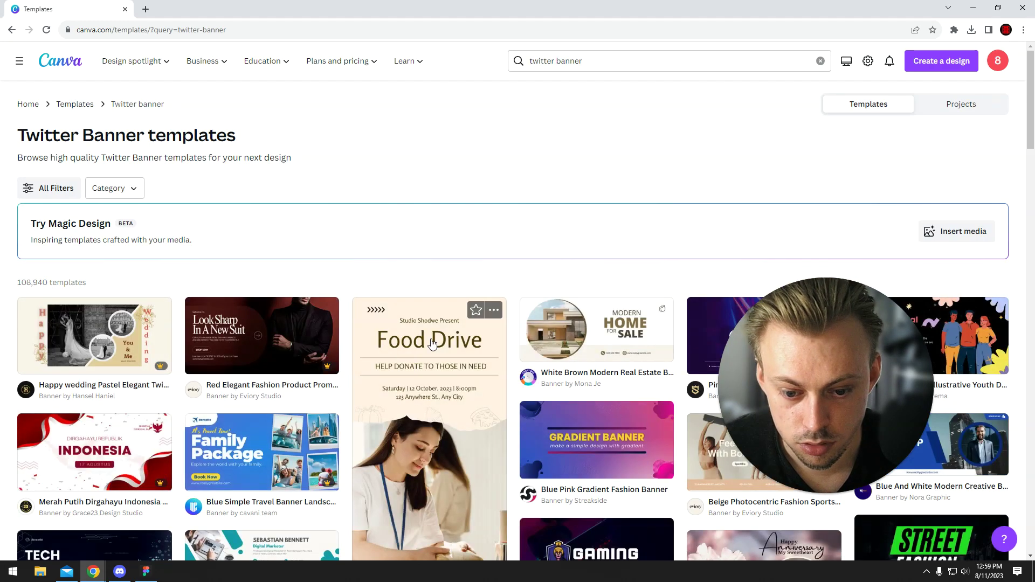
# - Search for 'facebook cover' templates, then swap 'facebook' for 'youtube' to get YouTube Cover results
pyautogui.click(521, 61)
pyautogui.write('t')
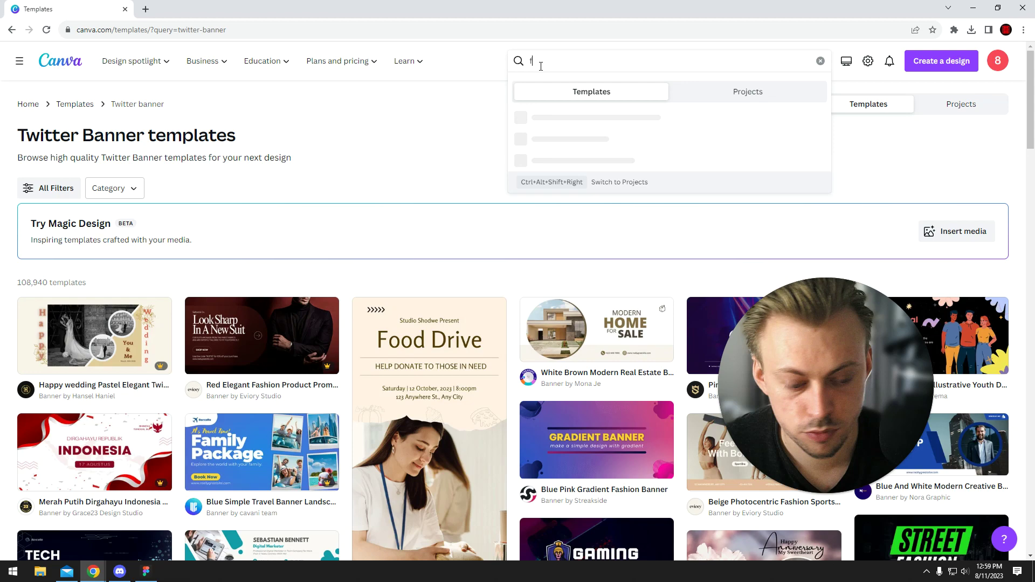
pyautogui.write('acebook cover')
pyautogui.press('Return')
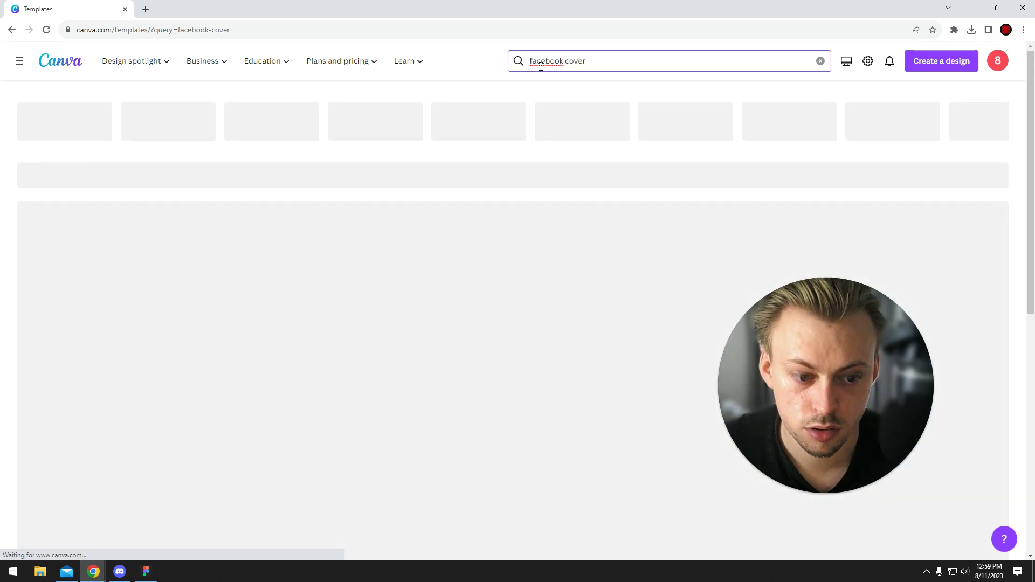
pyautogui.scroll(-3, 489, 276)
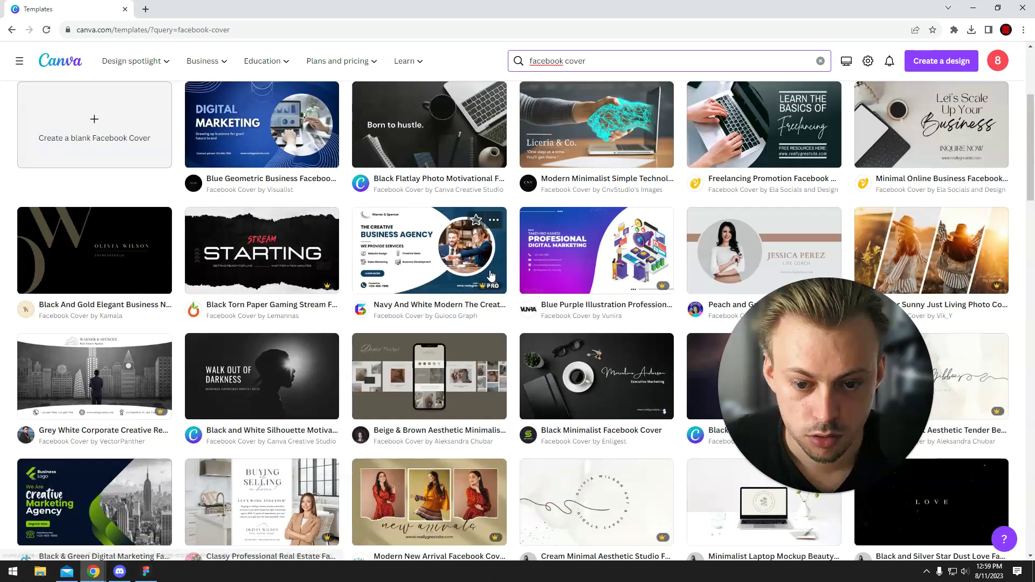
pyautogui.scroll(3, 490, 277)
pyautogui.click(534, 61)
pyautogui.doubleClick(544, 61)
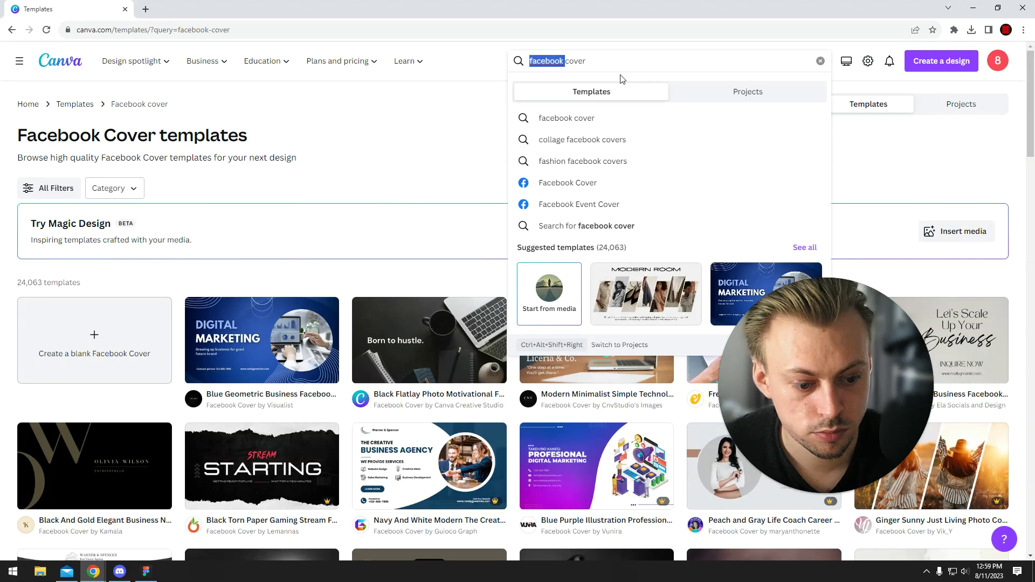
pyautogui.write('youtubcover')
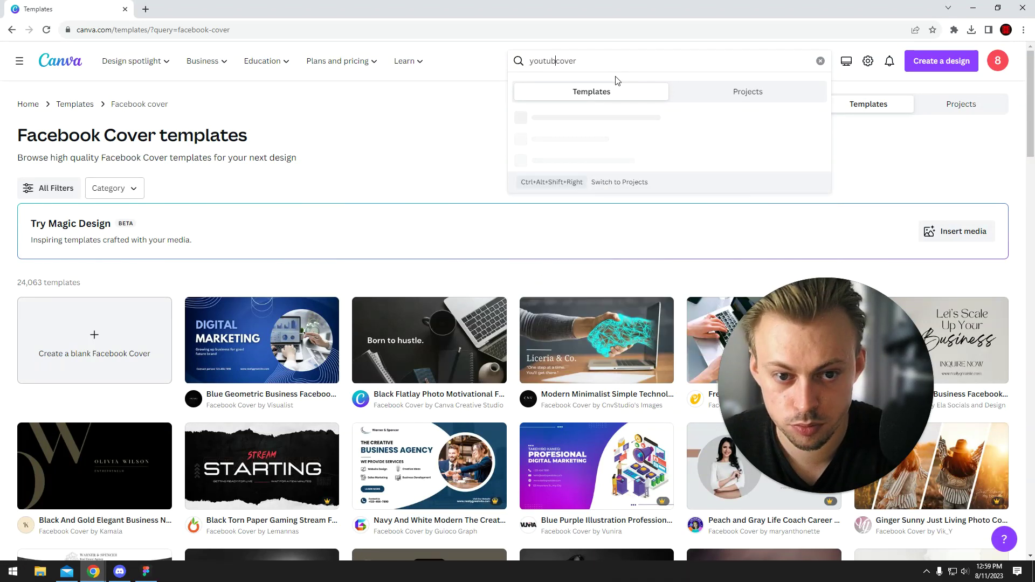
pyautogui.write('e')
pyautogui.press('Return')
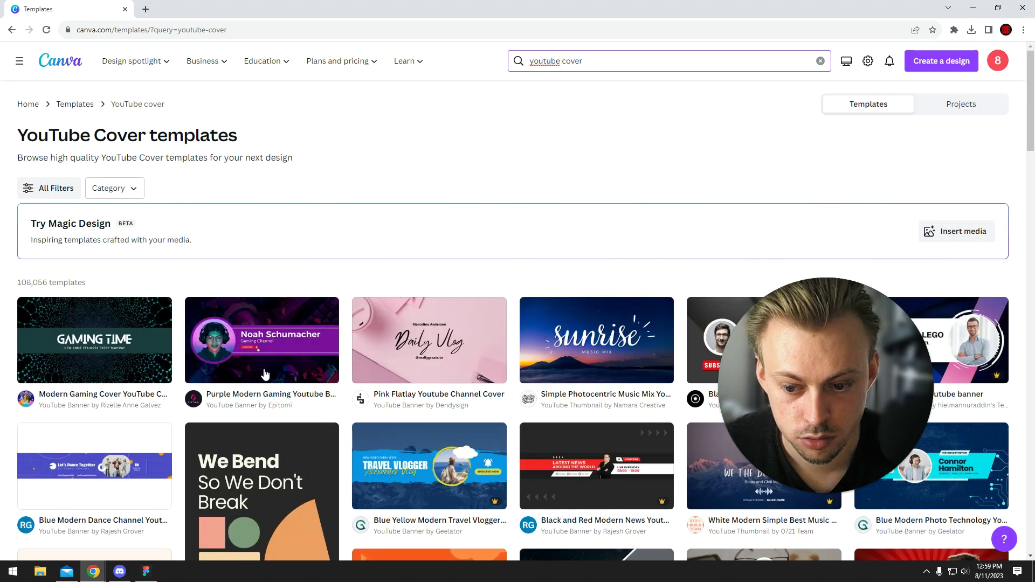
pyautogui.scroll(-3, 534, 340)
pyautogui.scroll(3, 602, 215)
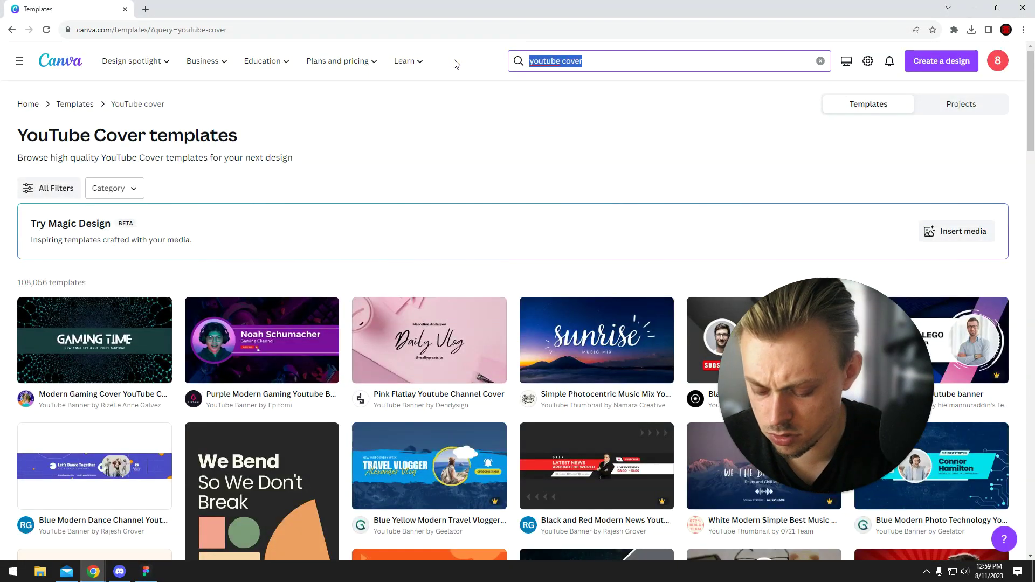
pyautogui.write('instagram post')
# - Run the 'instagram post' template search and browse its results
pyautogui.press('Return')
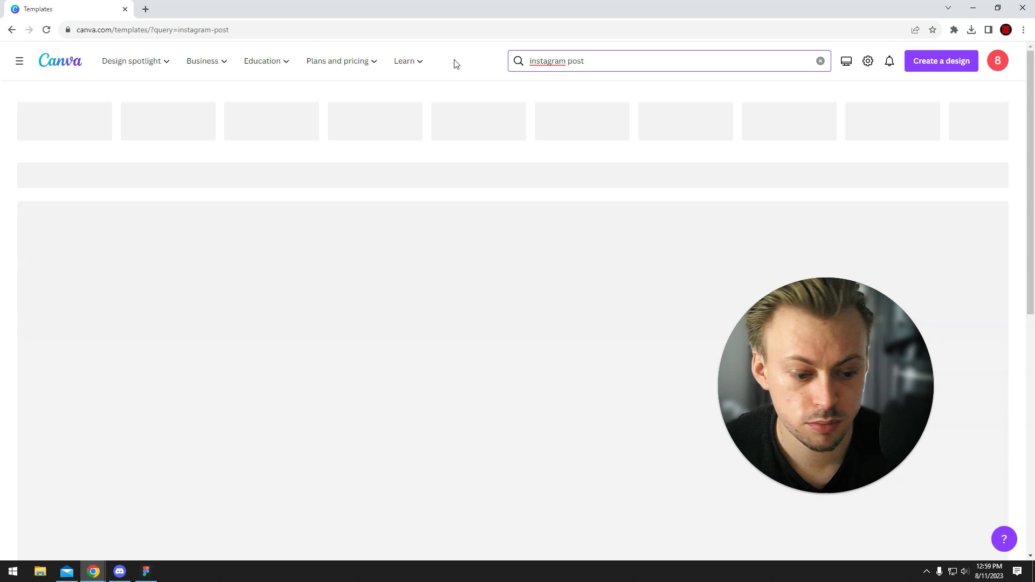
pyautogui.scroll(-2, 400, 166)
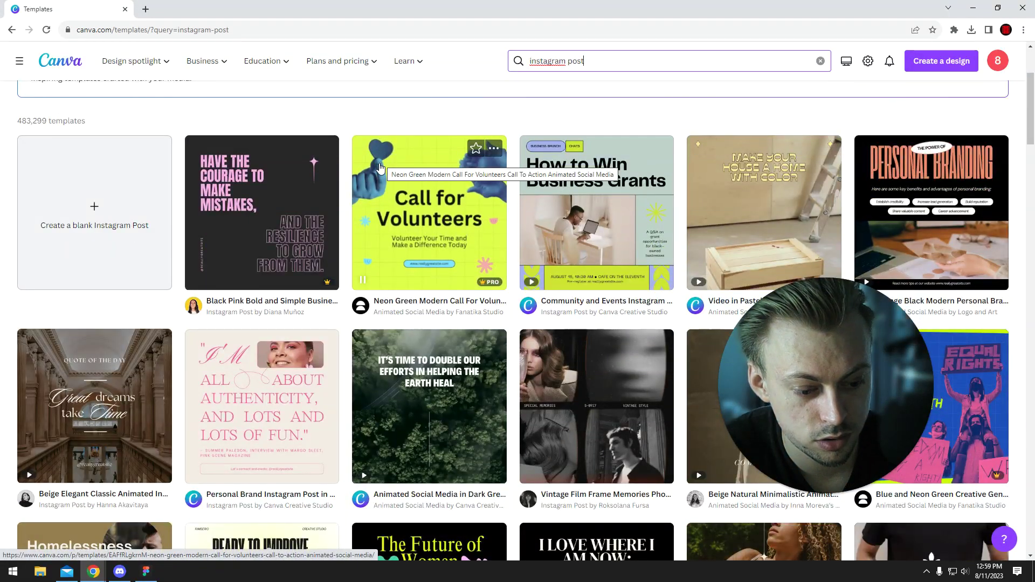
pyautogui.scroll(-3, 361, 199)
pyautogui.scroll(-3, 350, 215)
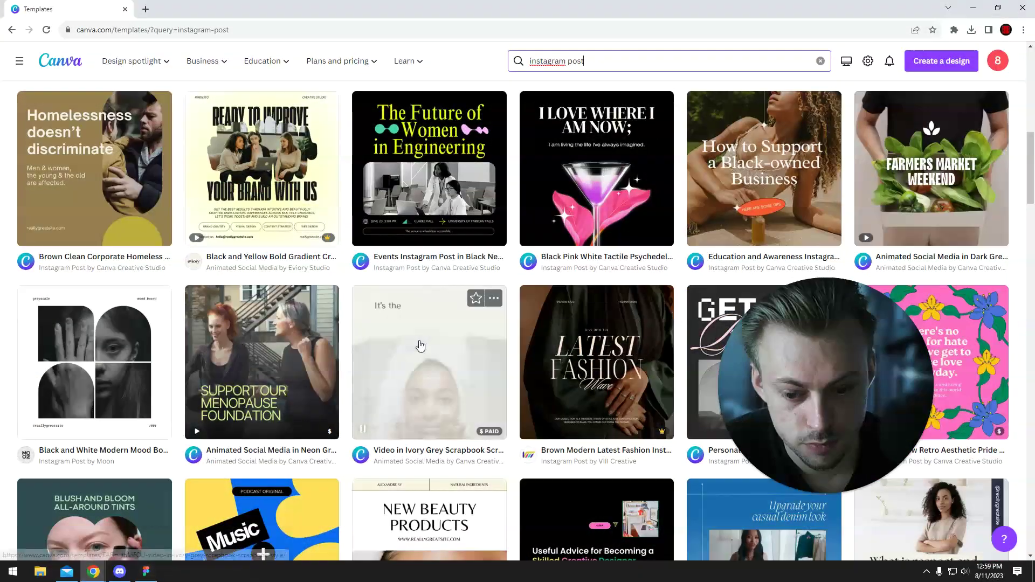
pyautogui.scroll(3, 243, 316)
pyautogui.scroll(5, 454, 295)
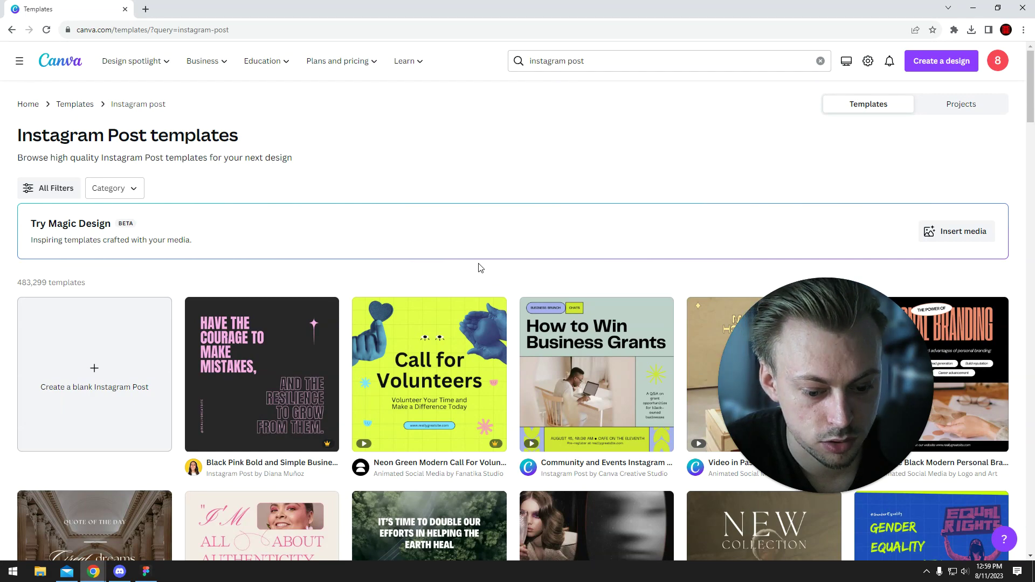
pyautogui.scroll(-3, 478, 267)
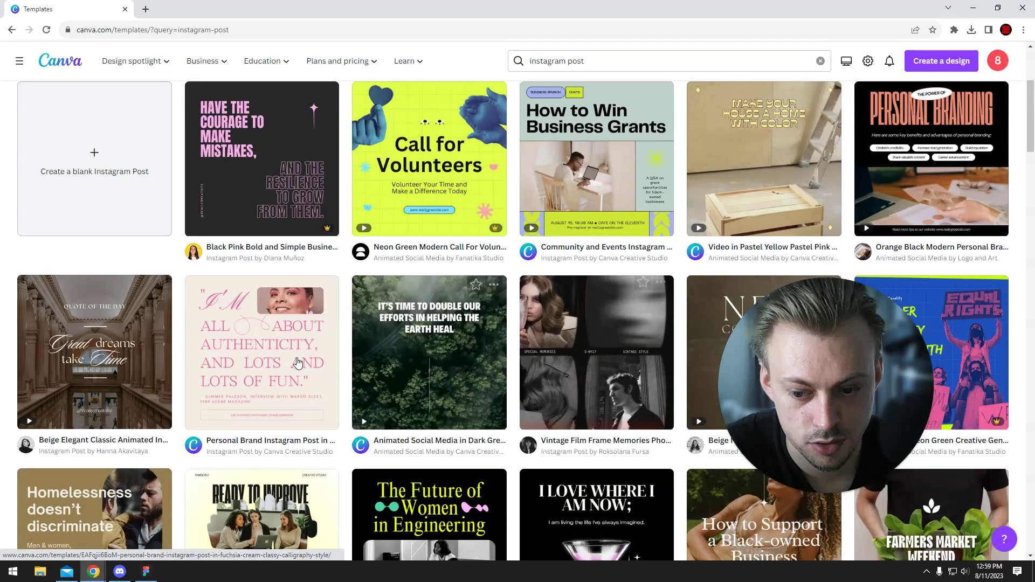
pyautogui.scroll(3, 297, 362)
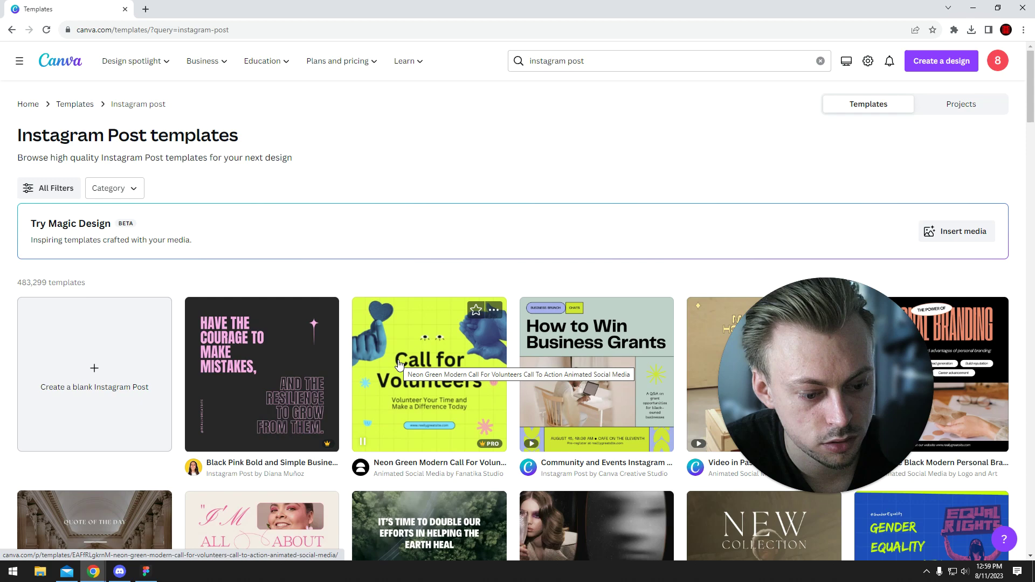
pyautogui.scroll(-3, 320, 342)
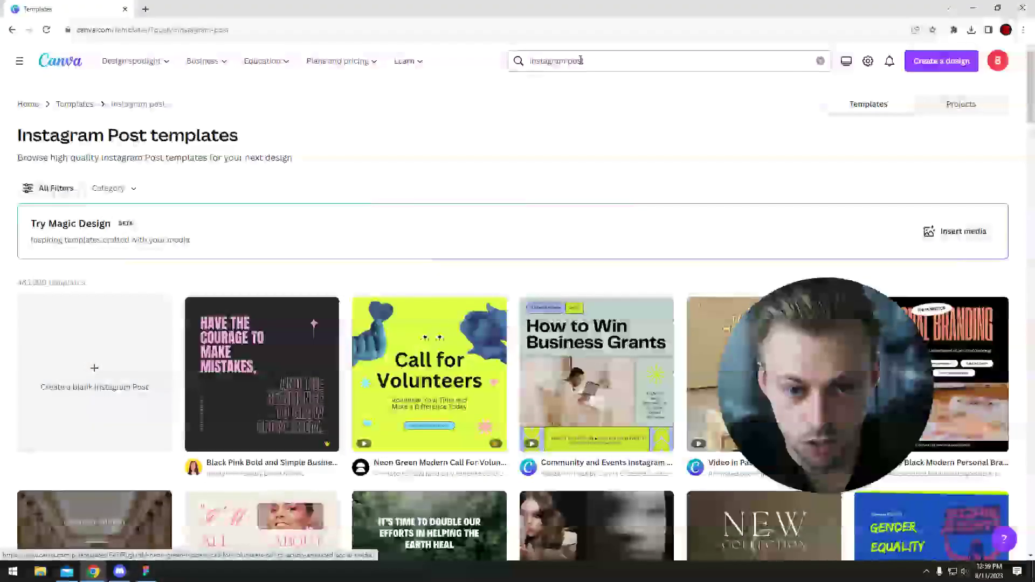
# - Change the query to 'instagram quote' and load those template results
pyautogui.click(580, 60)
pyautogui.write('quote')
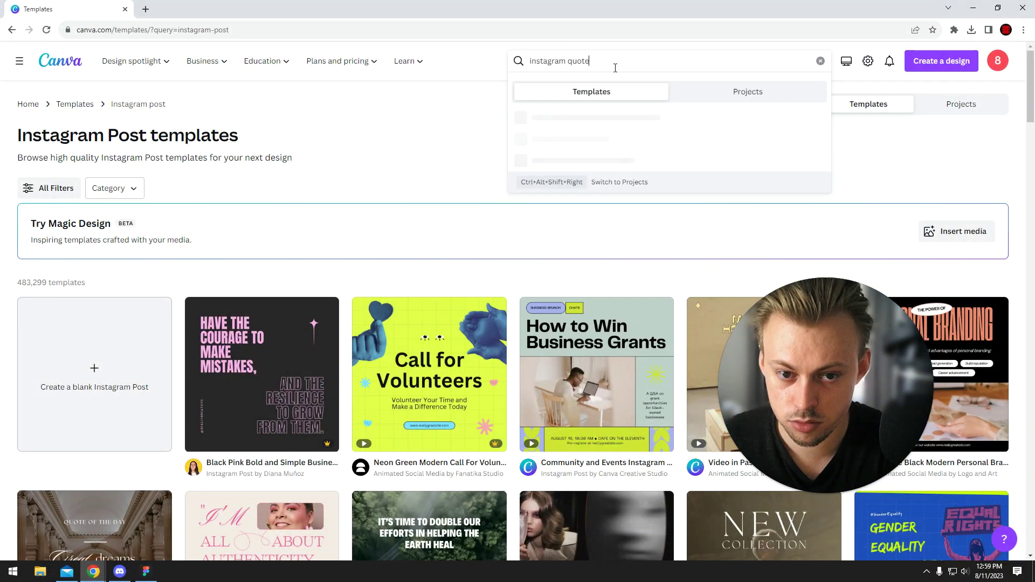
pyautogui.press('Return')
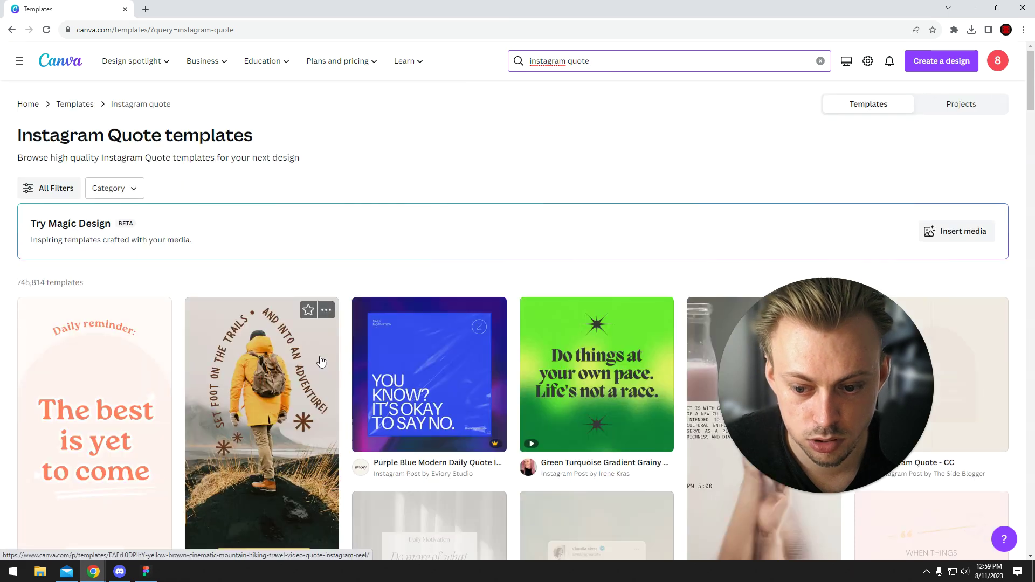
pyautogui.scroll(-3, 622, 157)
pyautogui.scroll(-2, 622, 158)
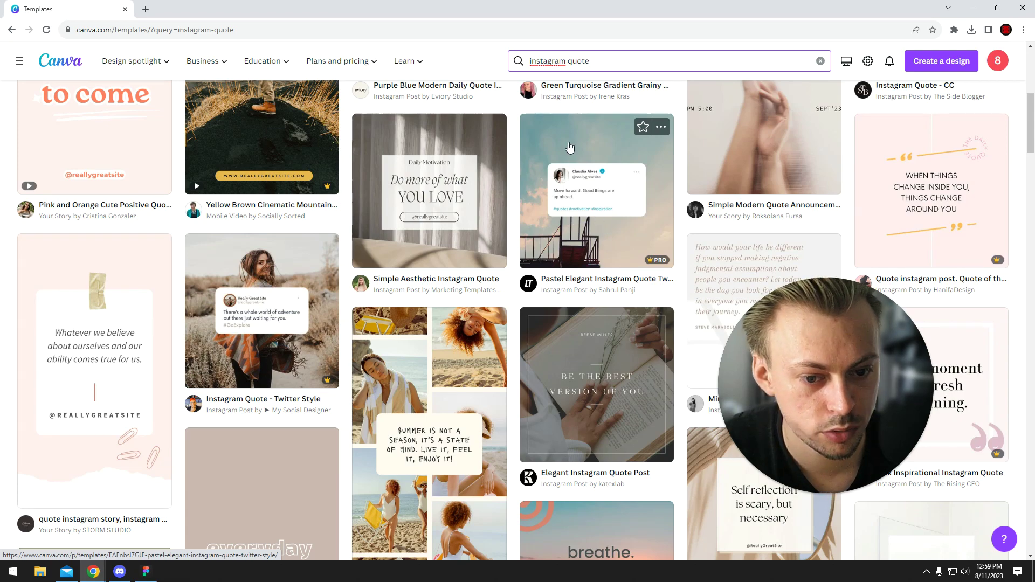
pyautogui.scroll(-2, 633, 174)
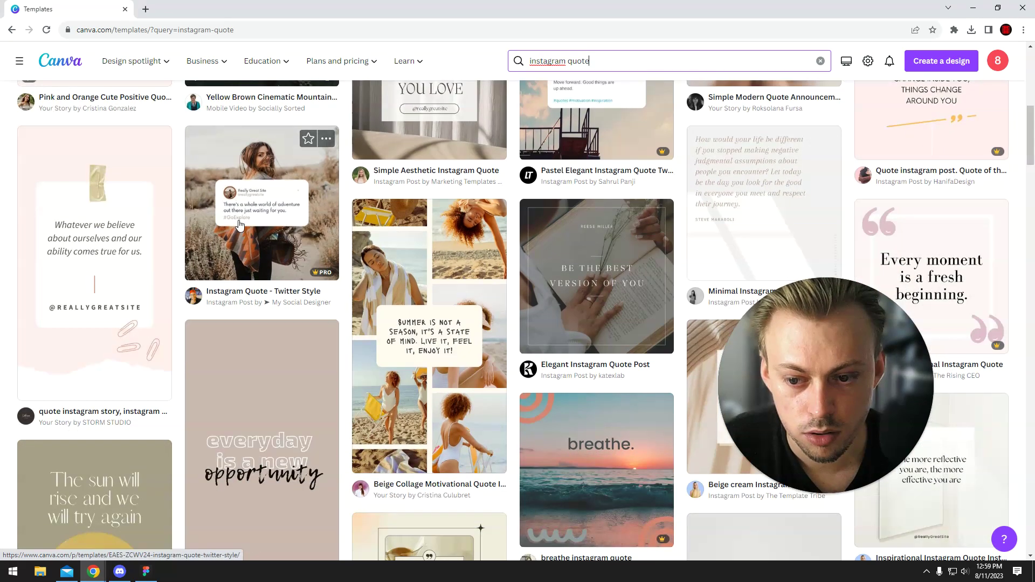
pyautogui.scroll(3, 302, 222)
# - Preview the Twitter Style quote template and another quote template, closing each
pyautogui.click(232, 402)
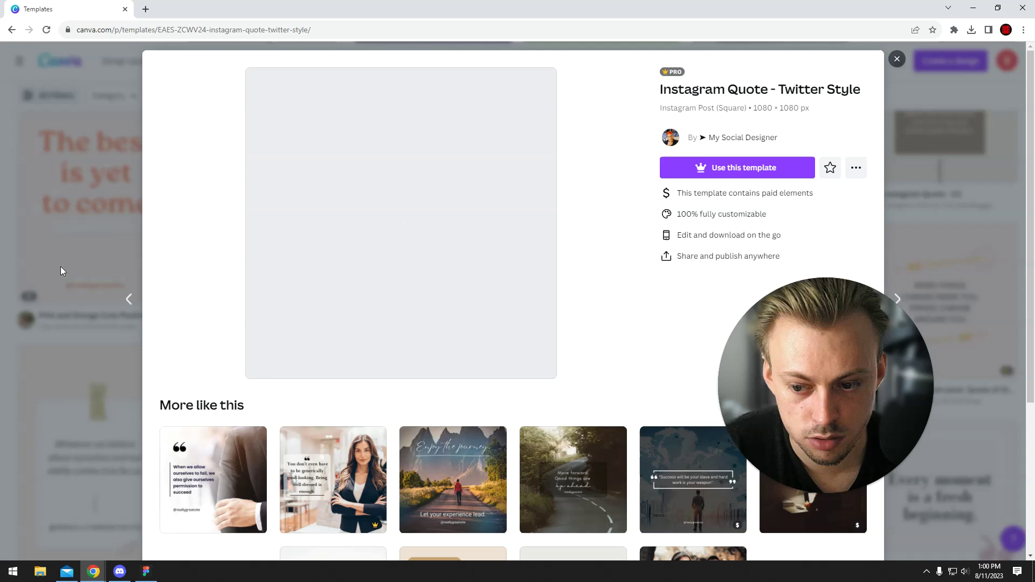
pyautogui.click(61, 266)
pyautogui.scroll(5, 275, 299)
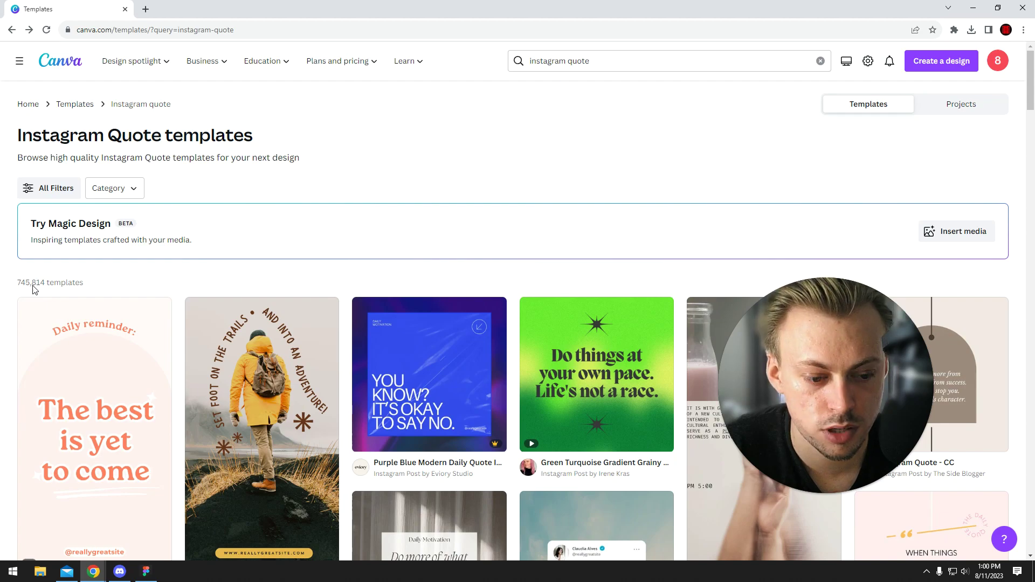
pyautogui.scroll(-3, 76, 275)
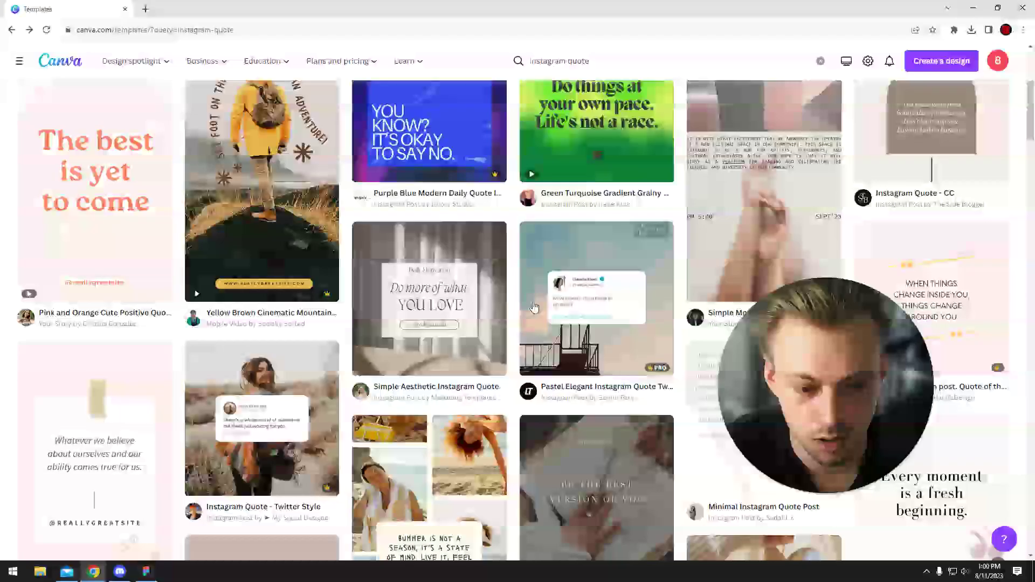
pyautogui.click(427, 275)
pyautogui.click(86, 277)
pyautogui.scroll(-2, 294, 295)
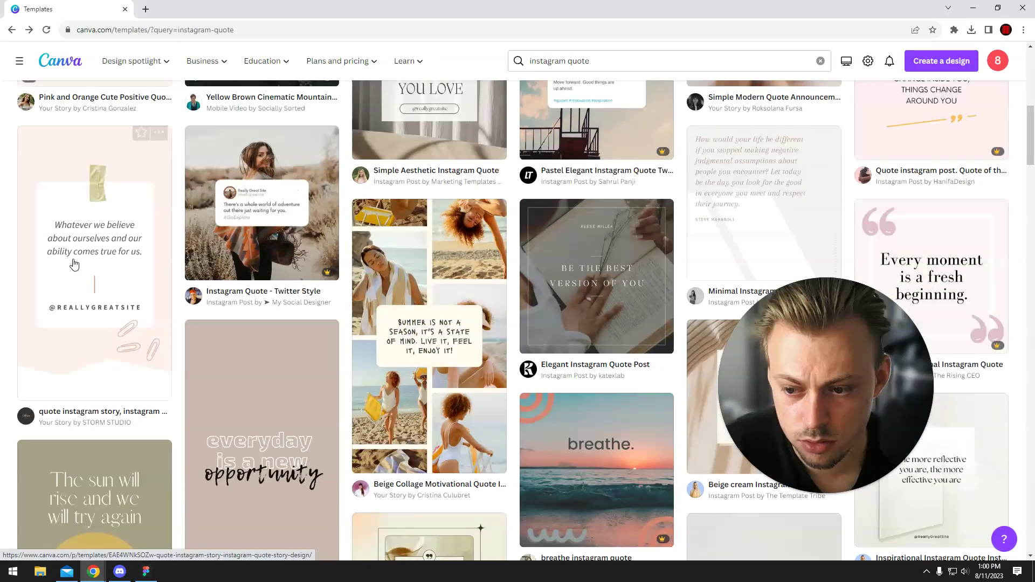
# - Start a new design from the pink quote Instagram story template
pyautogui.click(94, 267)
pyautogui.click(711, 168)
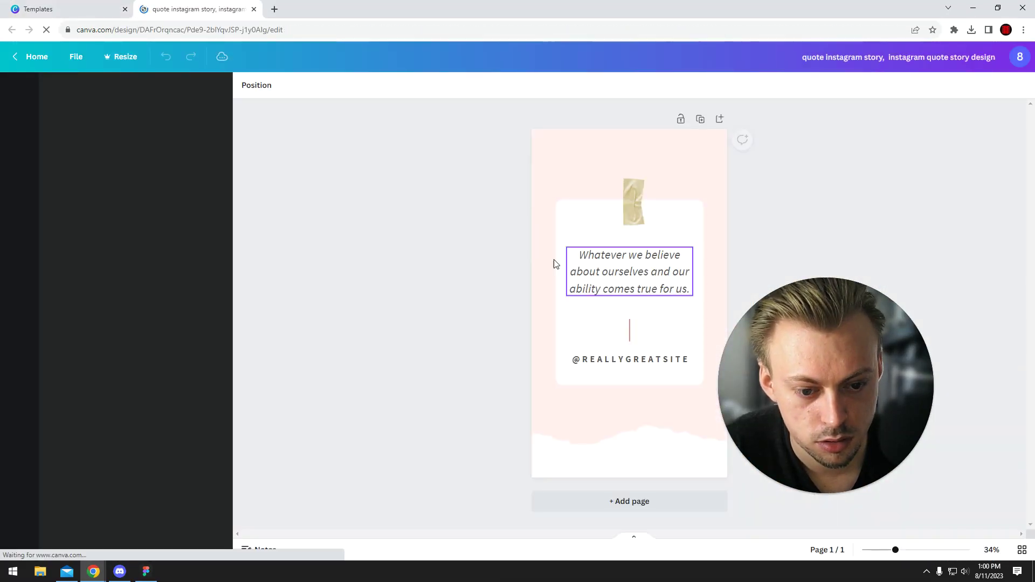
# - Recolor the page background salmon pink from the document colours and bring up sharing options
pyautogui.moveTo(447, 211); pyautogui.dragTo(671, 377)
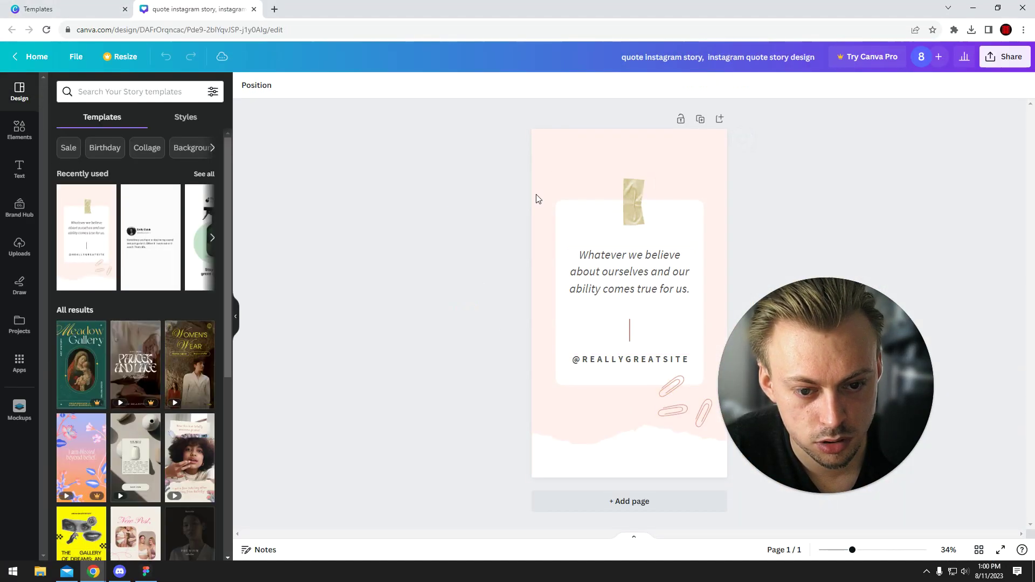
pyautogui.click(561, 166)
pyautogui.click(245, 85)
pyautogui.click(150, 150)
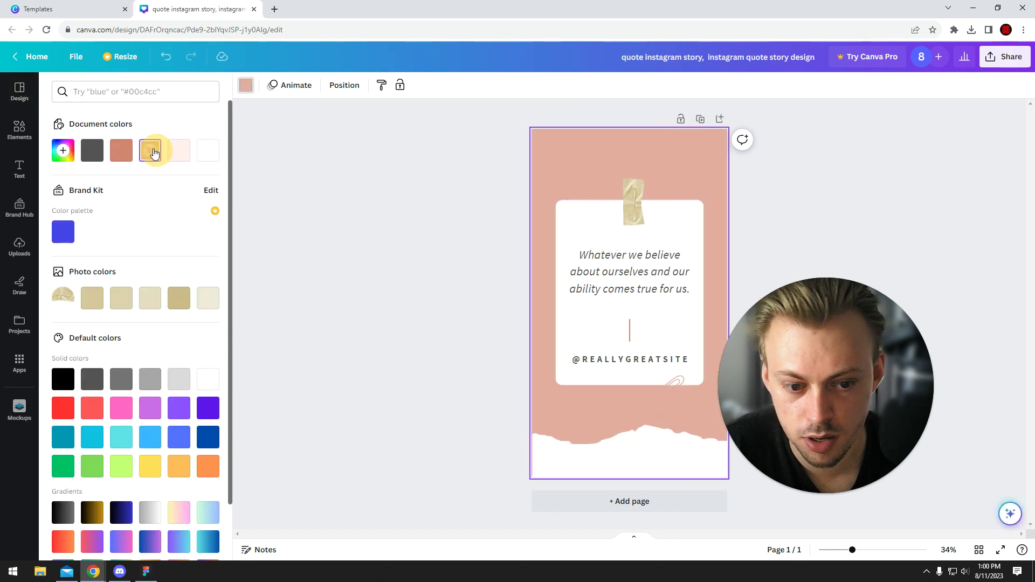
pyautogui.click(357, 172)
pyautogui.click(1004, 57)
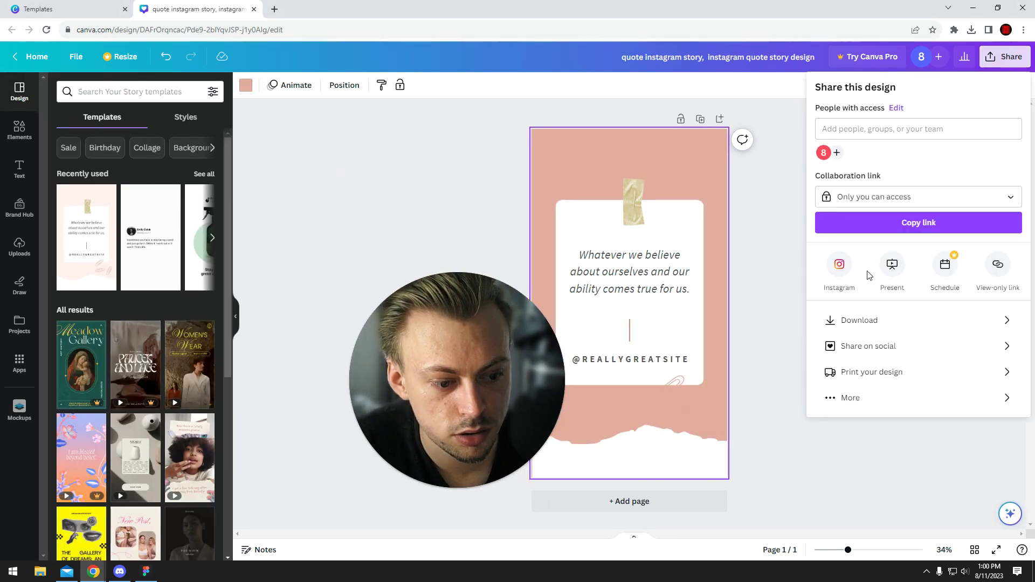
# - Review the Download and Instagram posting options in the Share panel, then dismiss it
pyautogui.click(868, 321)
pyautogui.click(823, 86)
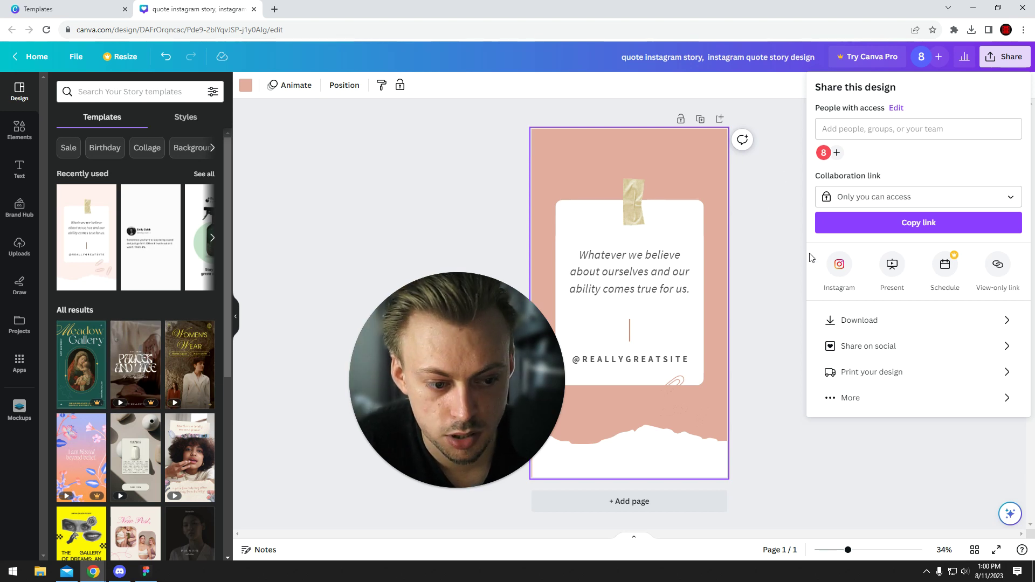
pyautogui.click(839, 263)
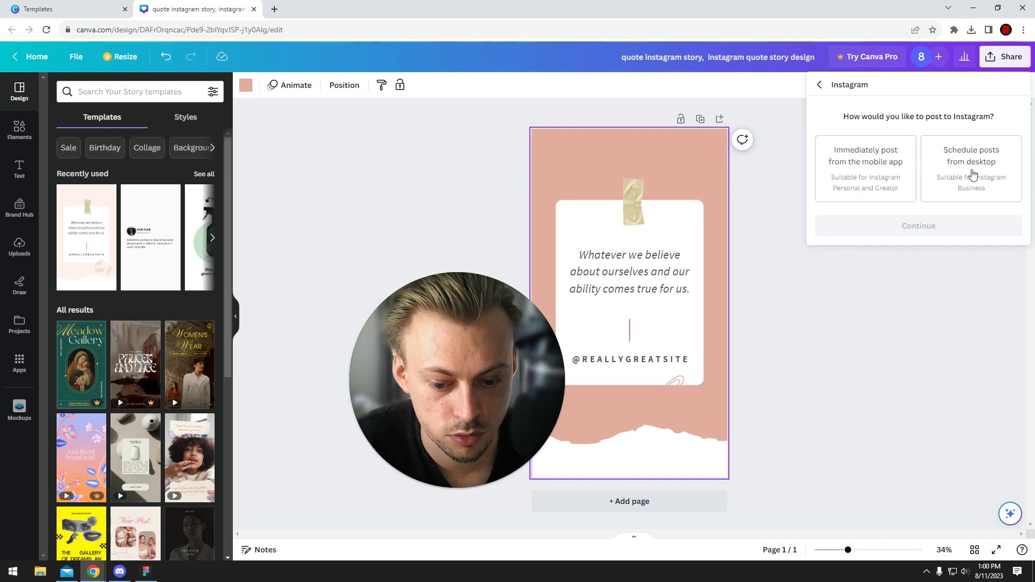
pyautogui.click(822, 86)
pyautogui.click(407, 215)
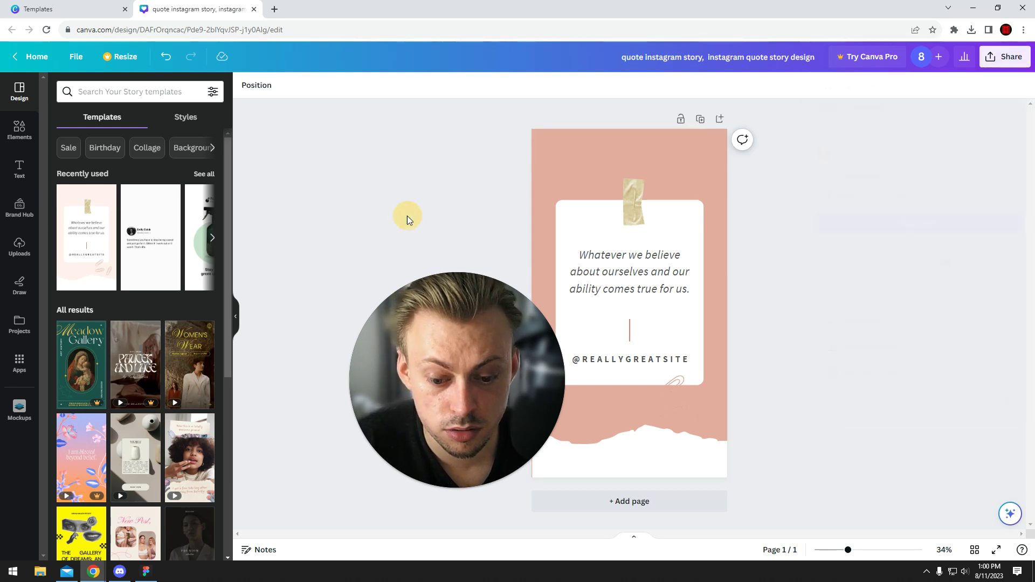
# - Close the design's browser tab and the template preview, returning to the quote results page
pyautogui.middleClick(204, 8)
pyautogui.click(35, 88)
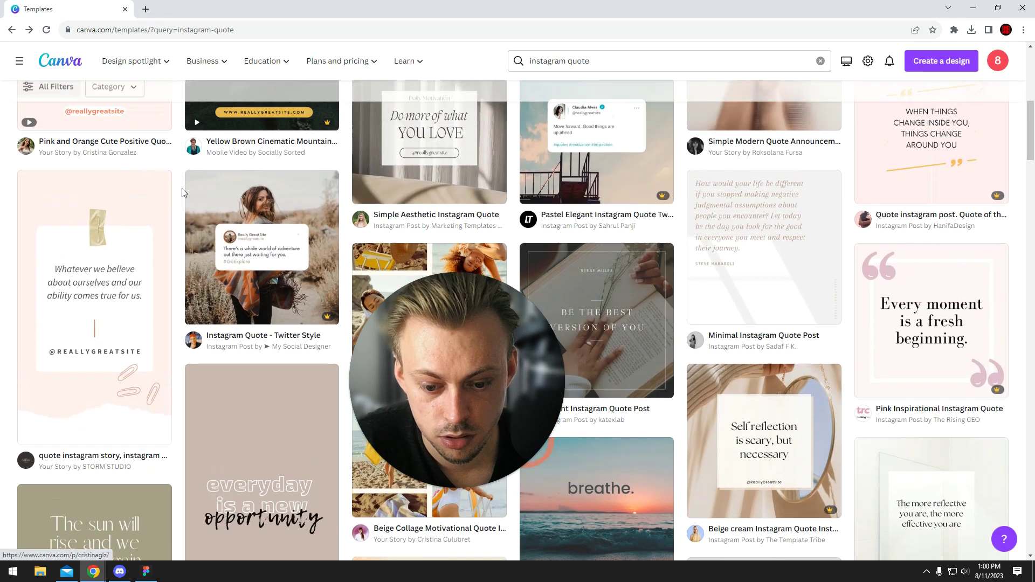
pyautogui.scroll(10, 182, 189)
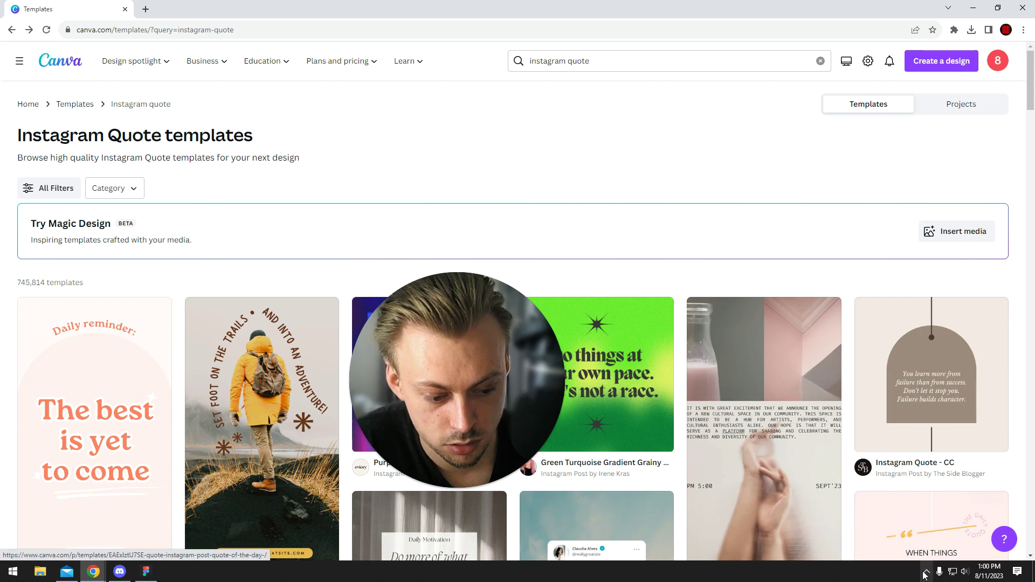
pyautogui.moveTo(931, 387)
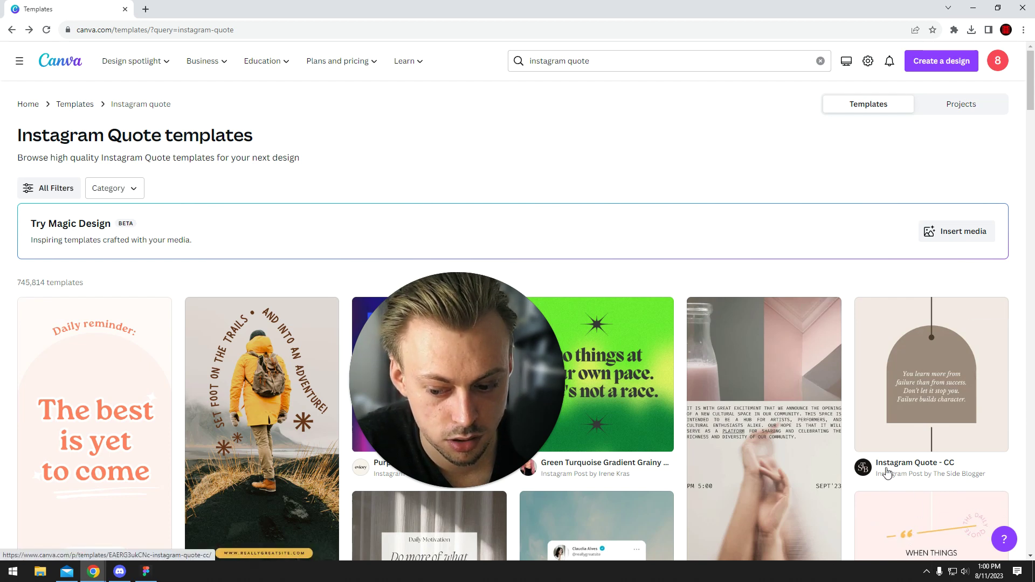
pyautogui.click(926, 572)
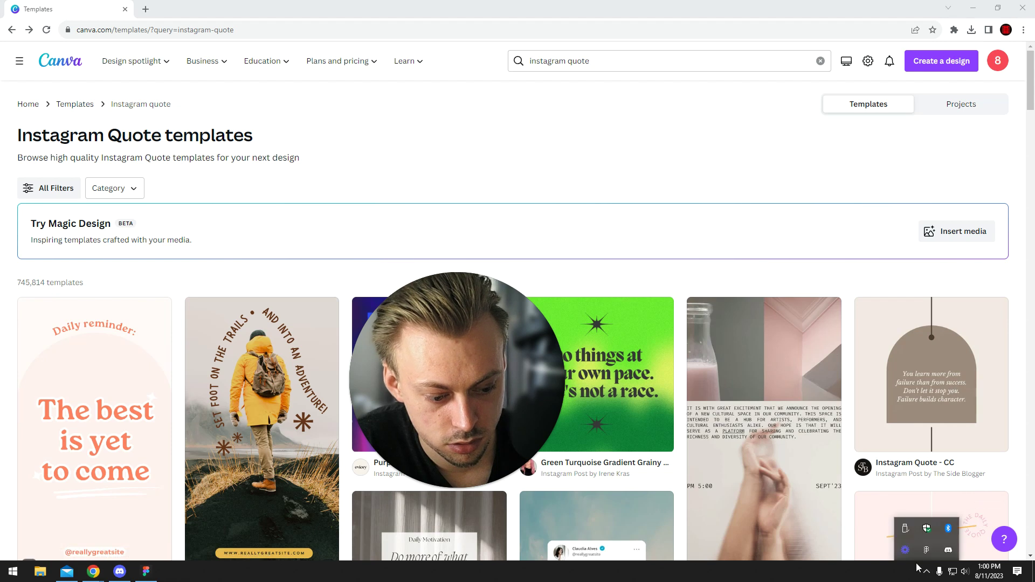